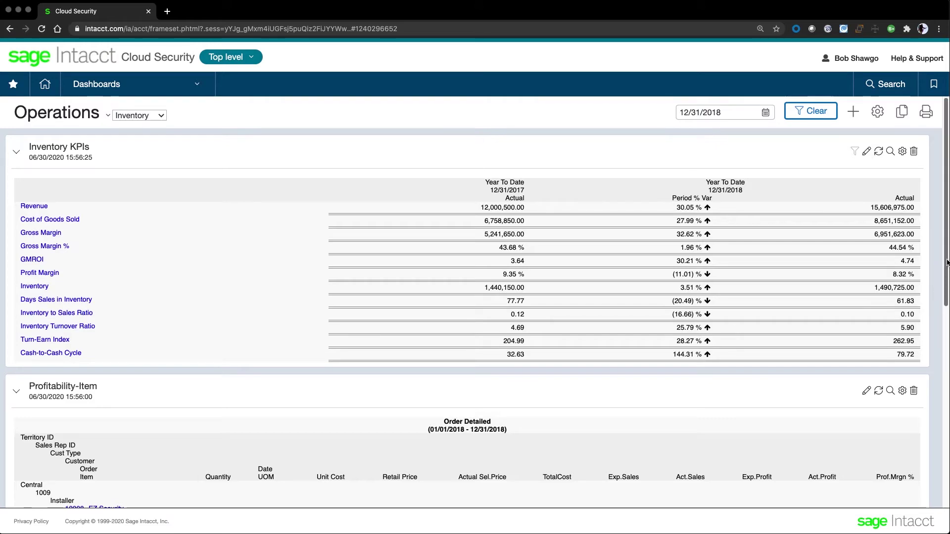
Look over the inventory reports on the Operations dashboard and open the item list in Inventory Control.
{"action": "left_click_drag", "start_coordinate": [947, 262], "coordinate": [947, 413]}
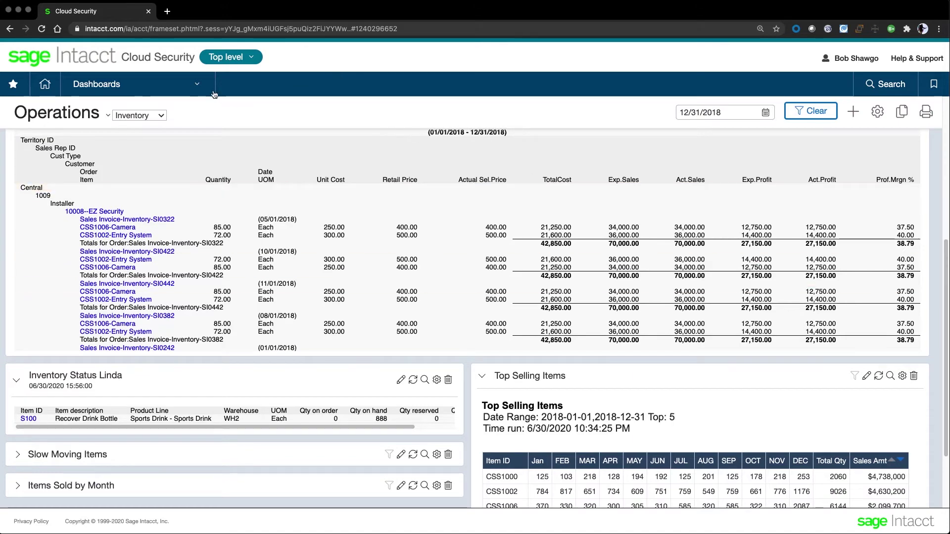
{"action": "left_click", "coordinate": [198, 91]}
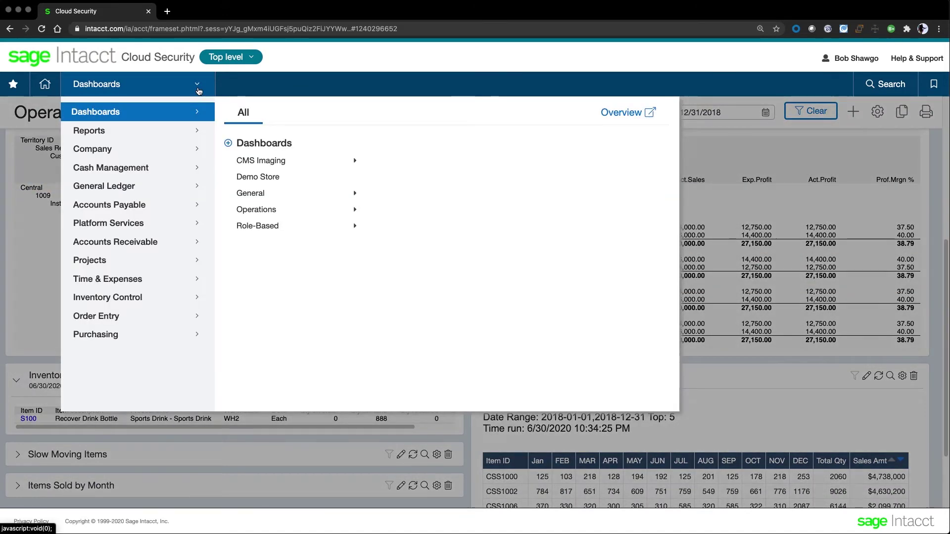
{"action": "left_click", "coordinate": [126, 297]}
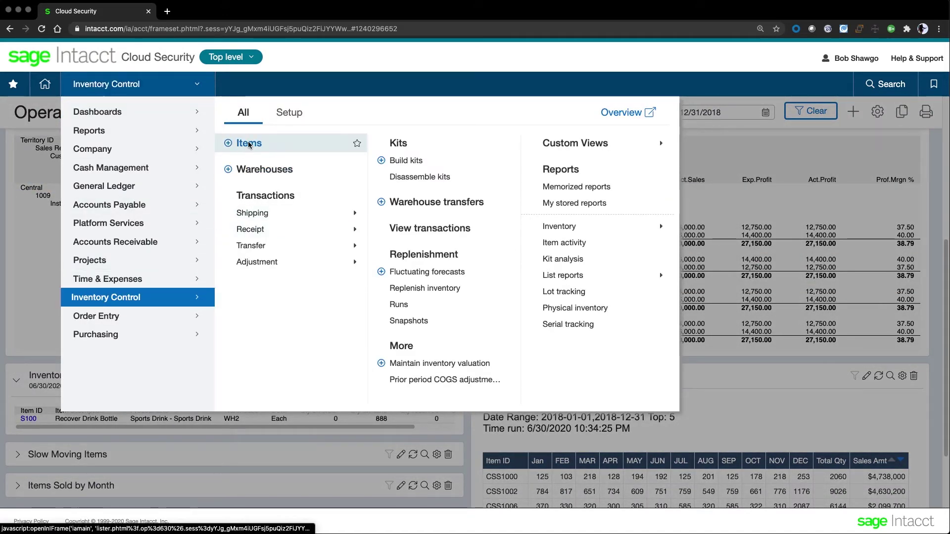
{"action": "left_click", "coordinate": [248, 143]}
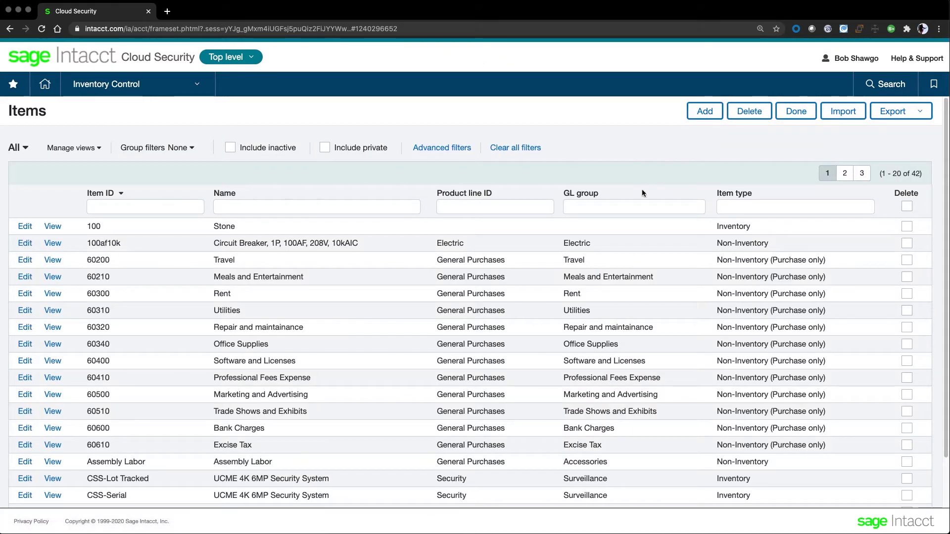
Filter the item list by the item type "inventory".
{"action": "left_click", "coordinate": [717, 206]}
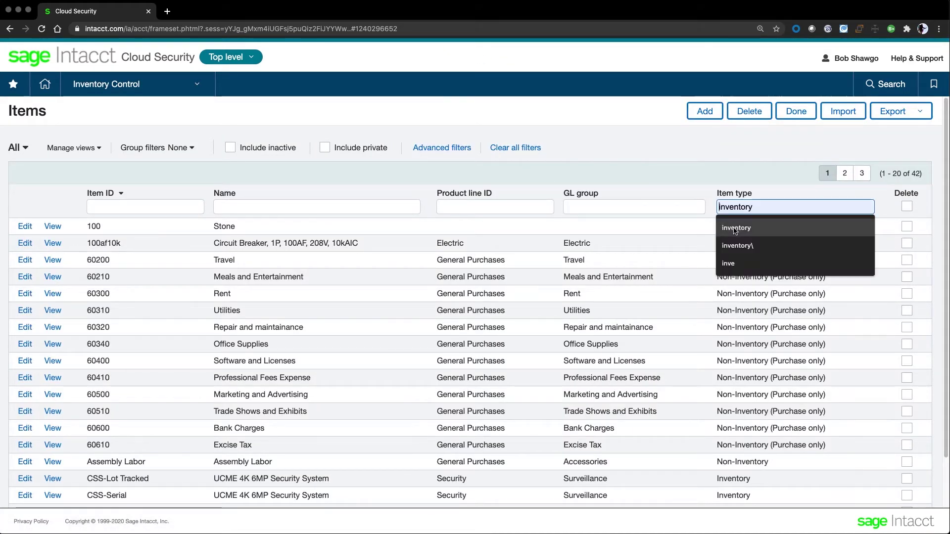
{"action": "left_click", "coordinate": [734, 227]}
{"action": "key", "text": "Return"}
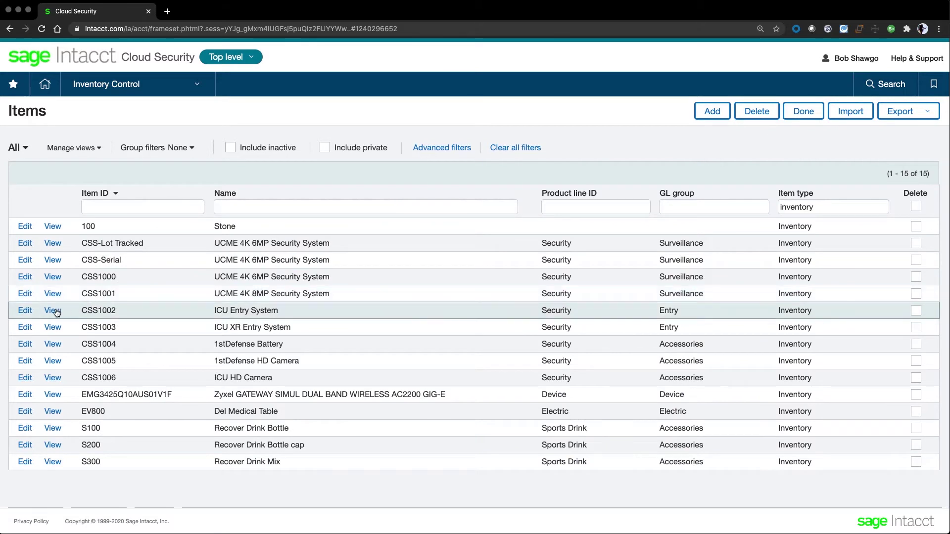
Open item CSS1002 for editing and review its general, inventory, purchasing, sales and warehouse information.
{"action": "left_click", "coordinate": [33, 311]}
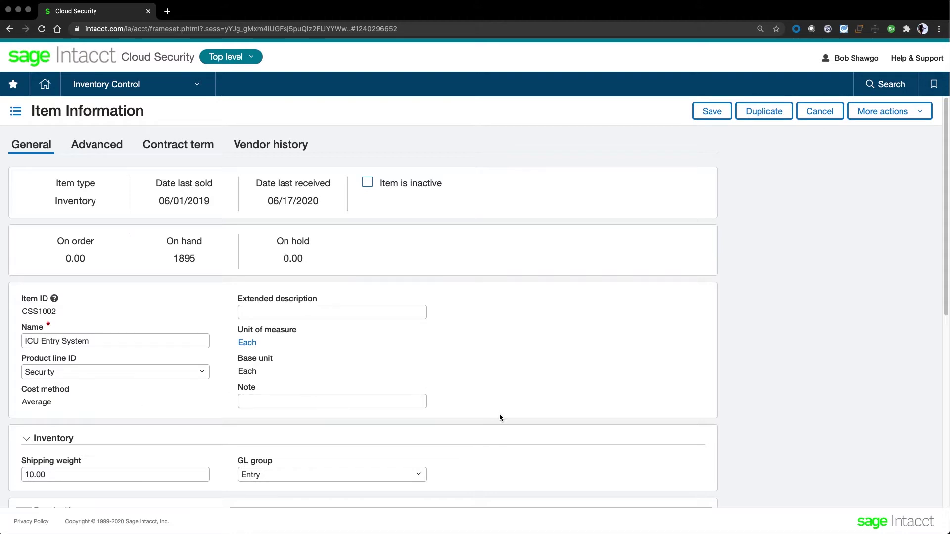
{"action": "scroll", "coordinate": [500, 417], "scroll_direction": "down", "scroll_amount": 3}
{"action": "scroll", "coordinate": [500, 417], "scroll_direction": "down", "scroll_amount": 3}
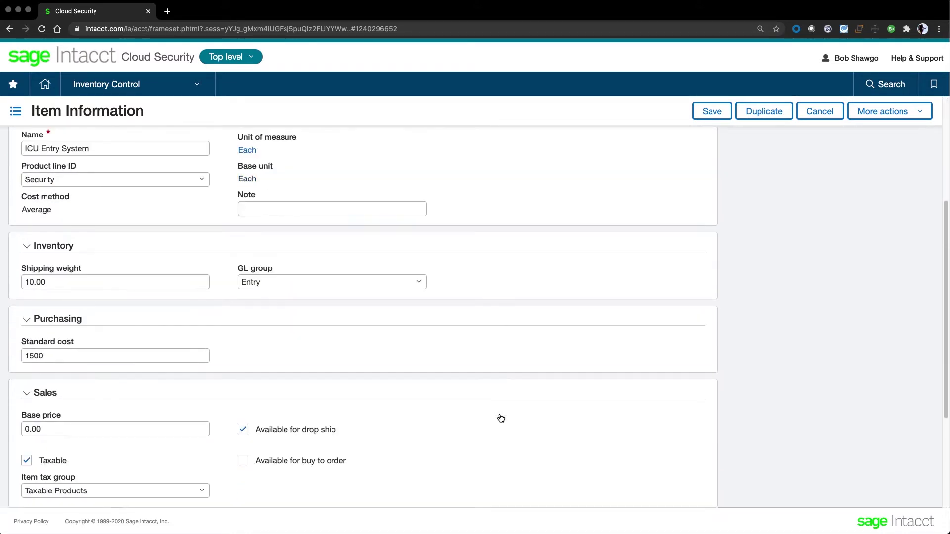
{"action": "scroll", "coordinate": [501, 419], "scroll_direction": "down", "scroll_amount": 3}
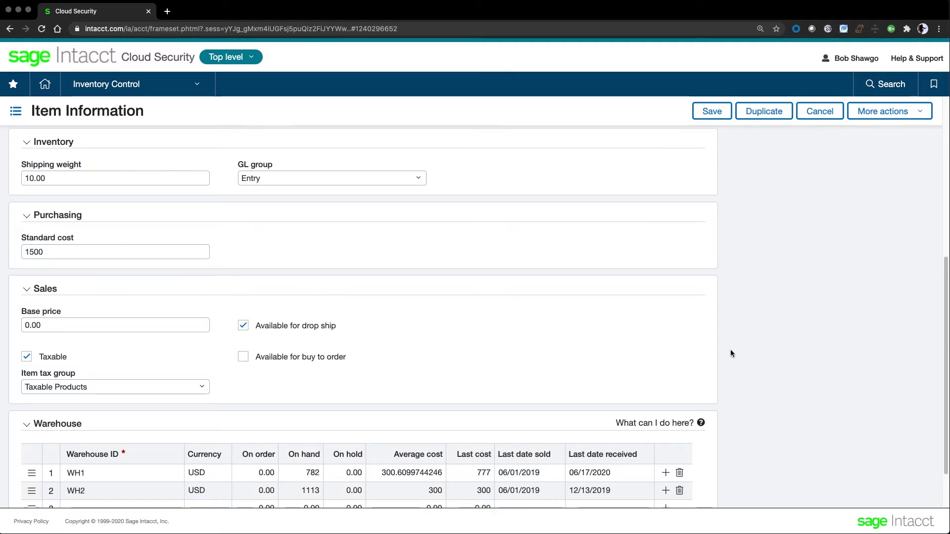
{"action": "scroll", "coordinate": [731, 353], "scroll_direction": "down", "scroll_amount": 1}
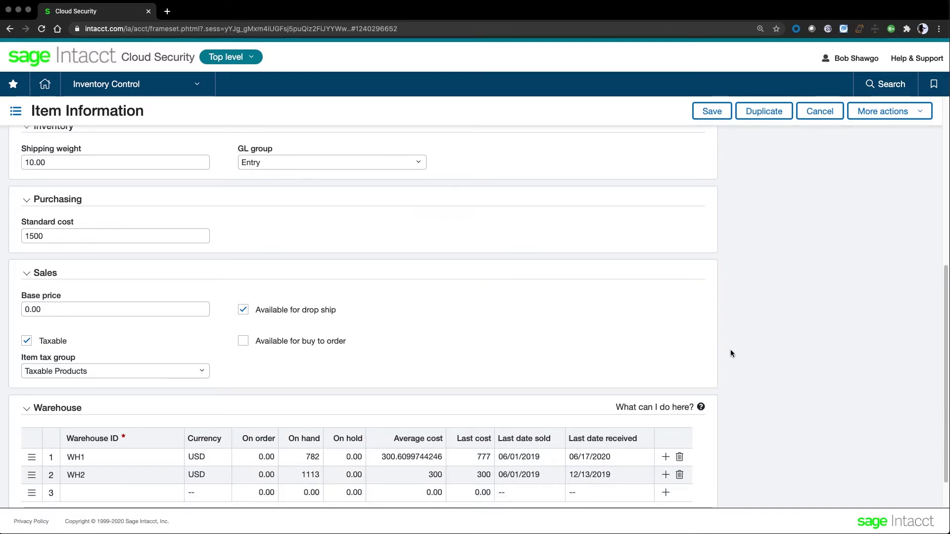
{"action": "scroll", "coordinate": [731, 354], "scroll_direction": "down", "scroll_amount": 1}
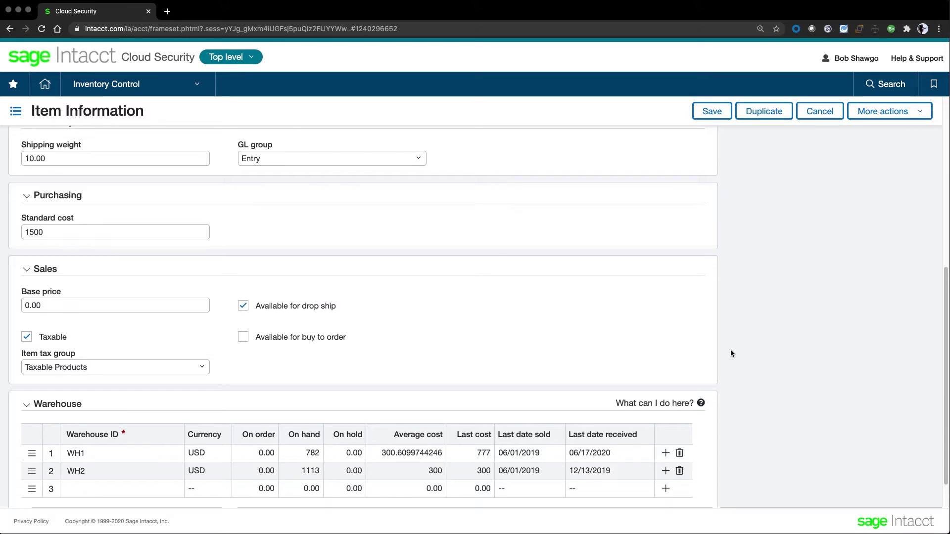
{"action": "scroll", "coordinate": [731, 353], "scroll_direction": "down", "scroll_amount": 1}
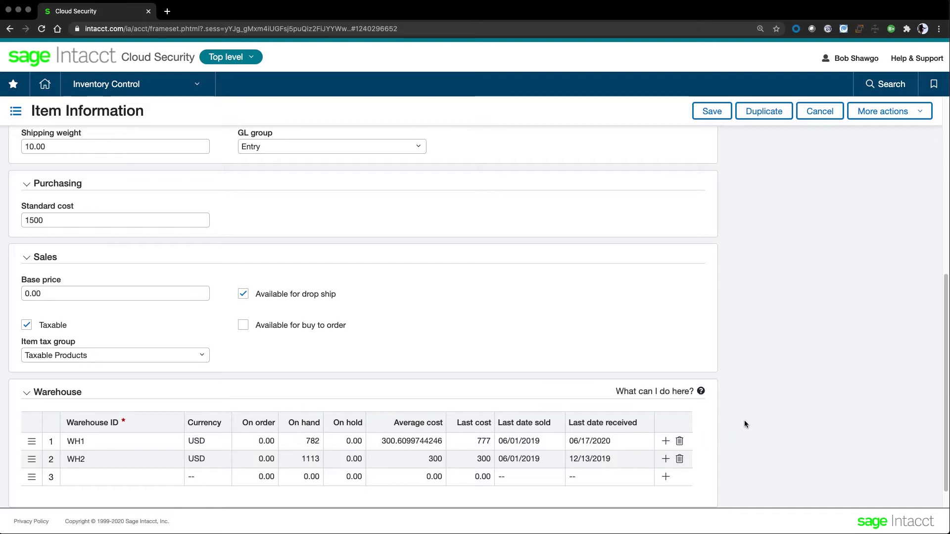
{"action": "scroll", "coordinate": [745, 420], "scroll_direction": "down", "scroll_amount": 1}
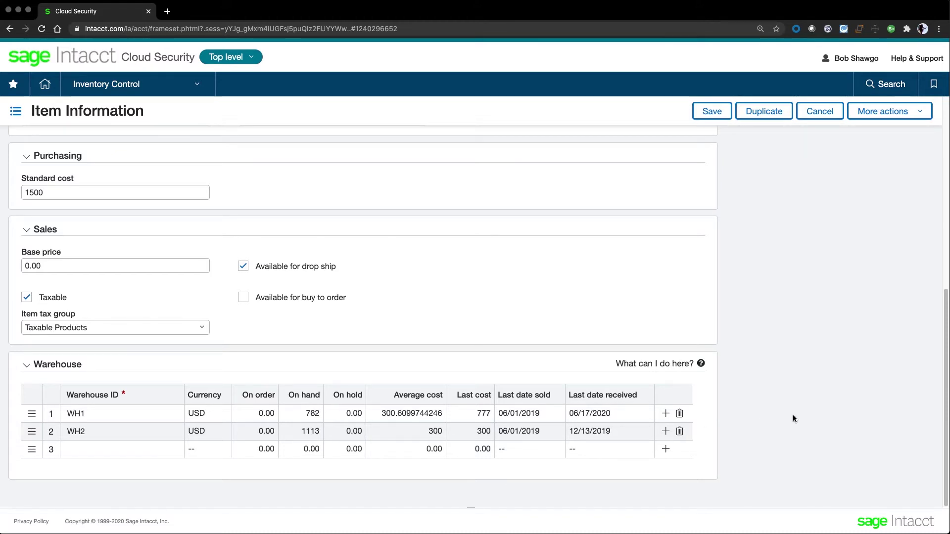
Examine the item's warehouse WH1 details, including the replenishment overrides and all columns of the vendor entries.
{"action": "left_click", "coordinate": [142, 415]}
{"action": "left_click", "coordinate": [374, 431]}
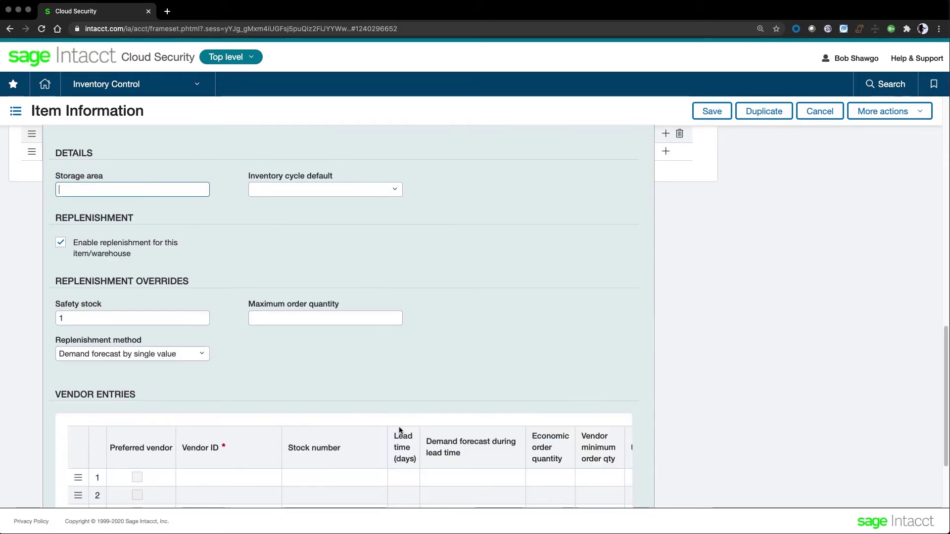
{"action": "scroll", "coordinate": [403, 430], "scroll_direction": "down", "scroll_amount": 1}
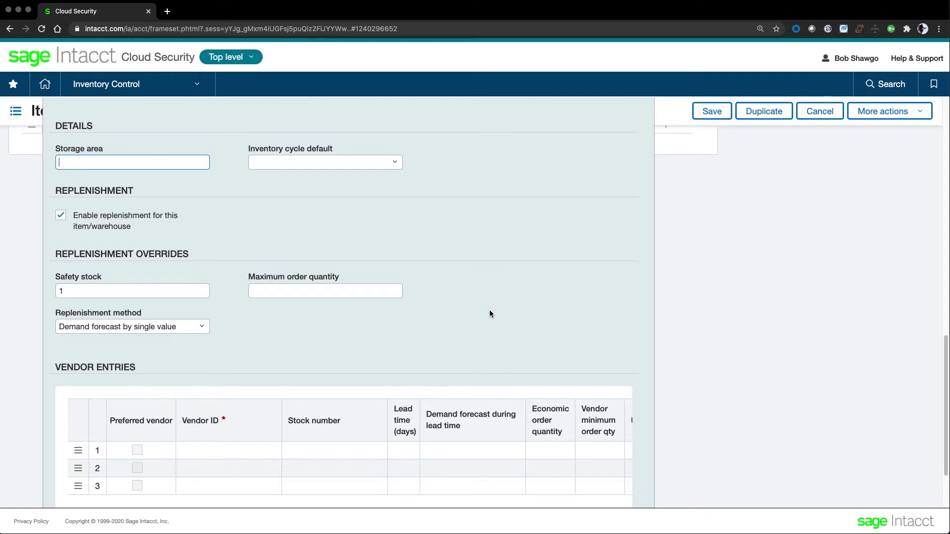
{"action": "scroll", "coordinate": [684, 319], "scroll_direction": "down", "scroll_amount": 3}
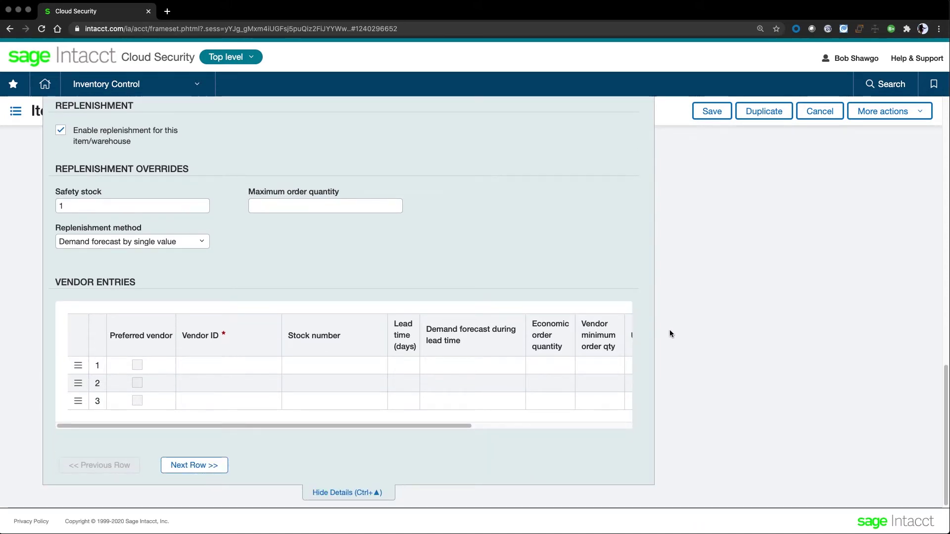
{"action": "scroll", "coordinate": [671, 330], "scroll_direction": "down", "scroll_amount": 1}
{"action": "left_click_drag", "start_coordinate": [435, 423], "coordinate": [594, 429]}
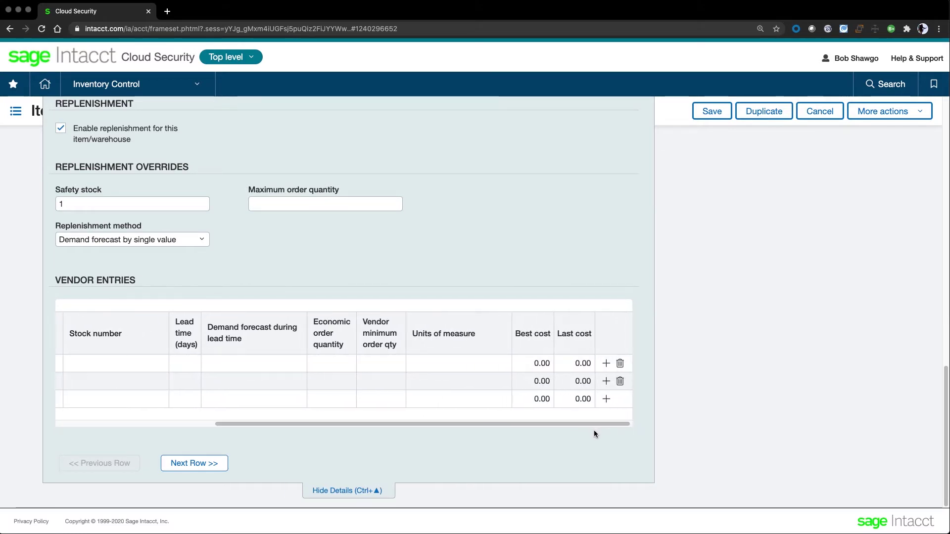
{"action": "left_click", "coordinate": [718, 383]}
{"action": "scroll", "coordinate": [573, 309], "scroll_direction": "up", "scroll_amount": 4}
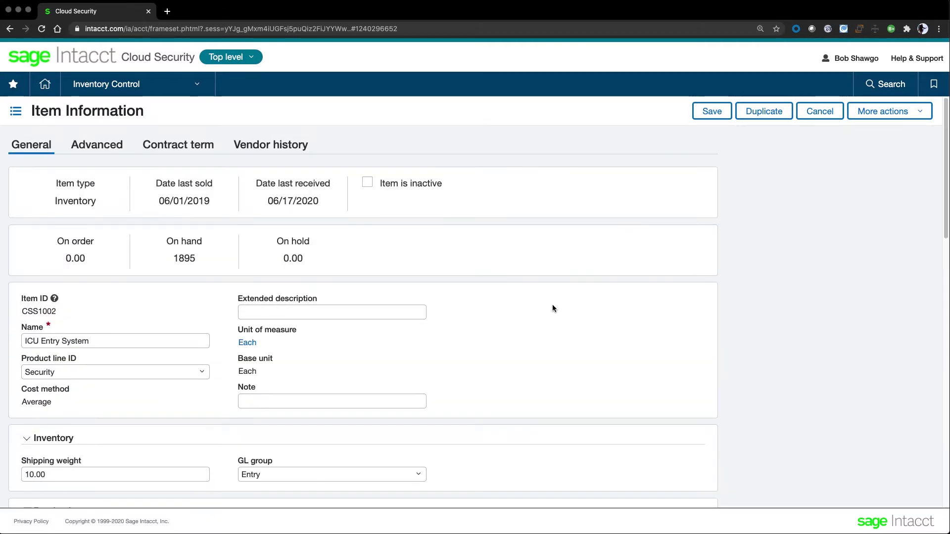
Review the item's advanced tracking, precision and landed cost settings, plus its vendor history.
{"action": "left_click", "coordinate": [118, 146]}
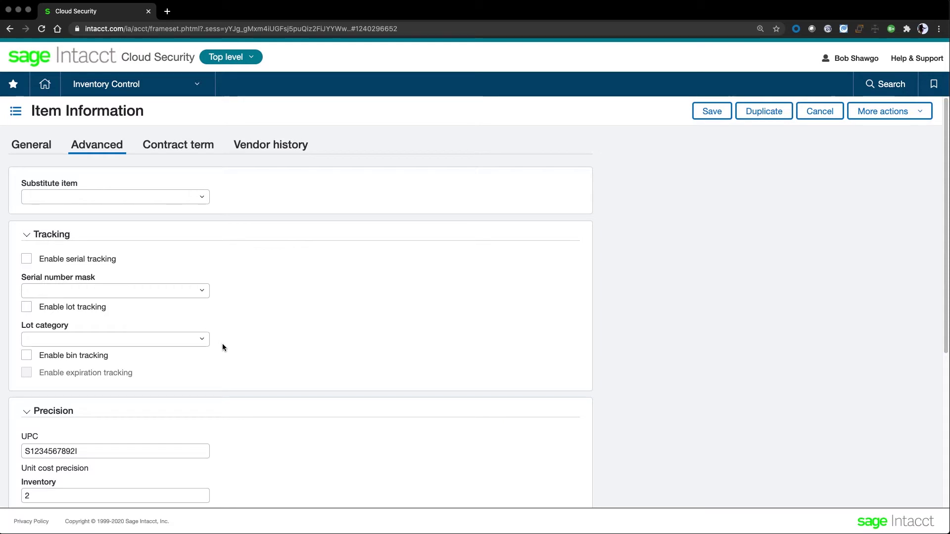
{"action": "scroll", "coordinate": [344, 411], "scroll_direction": "down", "scroll_amount": 3}
{"action": "scroll", "coordinate": [343, 409], "scroll_direction": "down", "scroll_amount": 2}
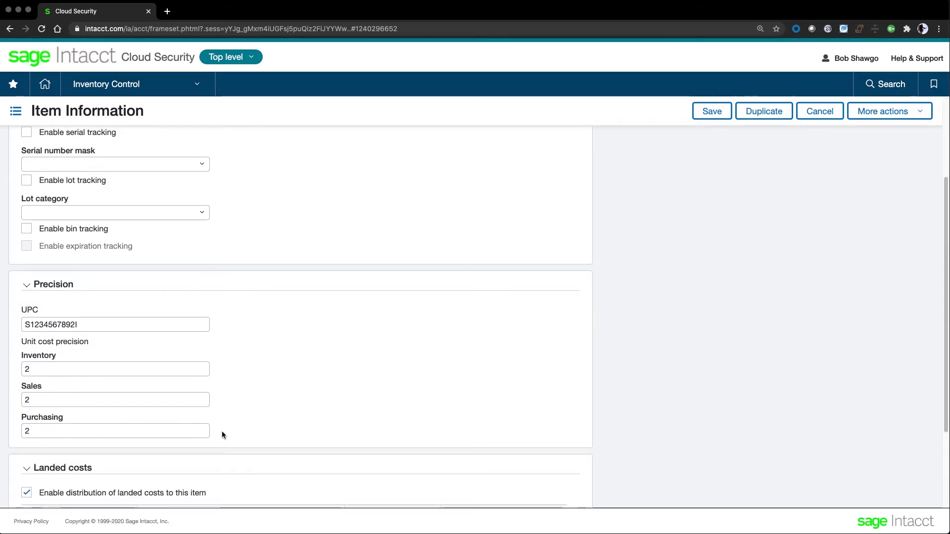
{"action": "scroll", "coordinate": [325, 404], "scroll_direction": "down", "scroll_amount": 4}
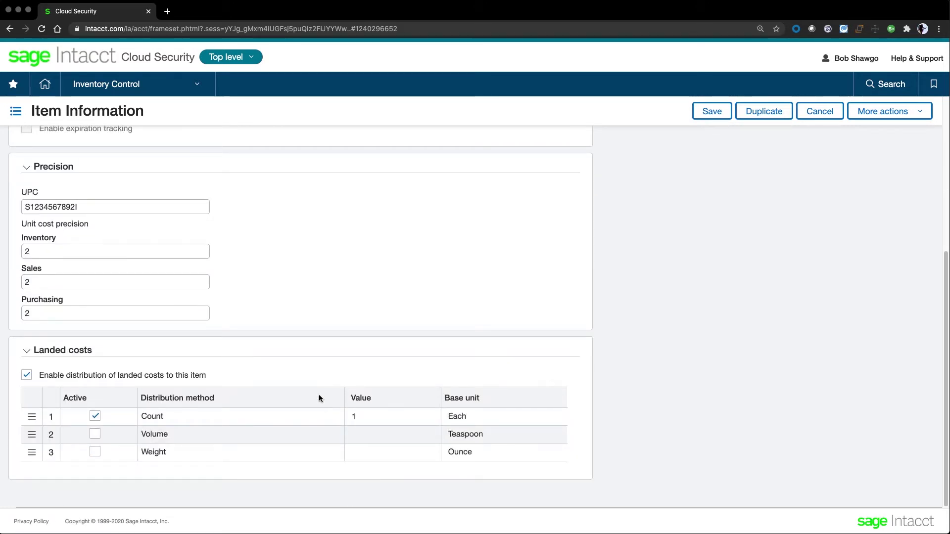
{"action": "scroll", "coordinate": [235, 159], "scroll_direction": "up", "scroll_amount": 8}
{"action": "left_click", "coordinate": [250, 147]}
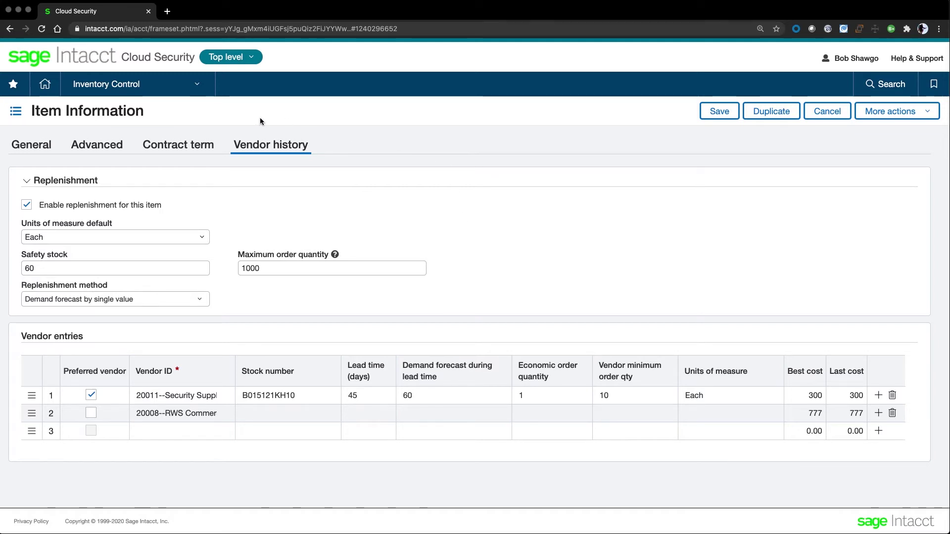
View the WH1 warehouse record and review its general information, aisles, rows and bins.
{"action": "left_click", "coordinate": [198, 88]}
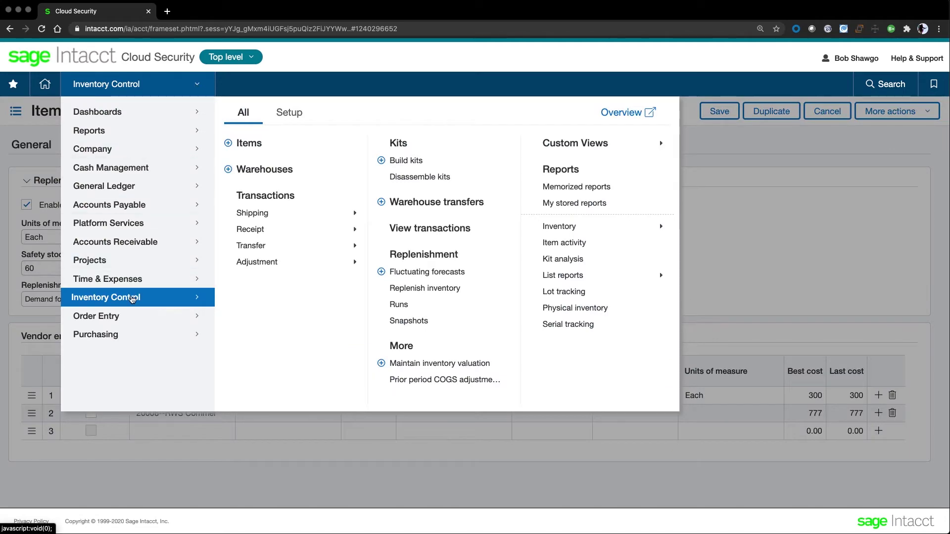
{"action": "left_click", "coordinate": [262, 169]}
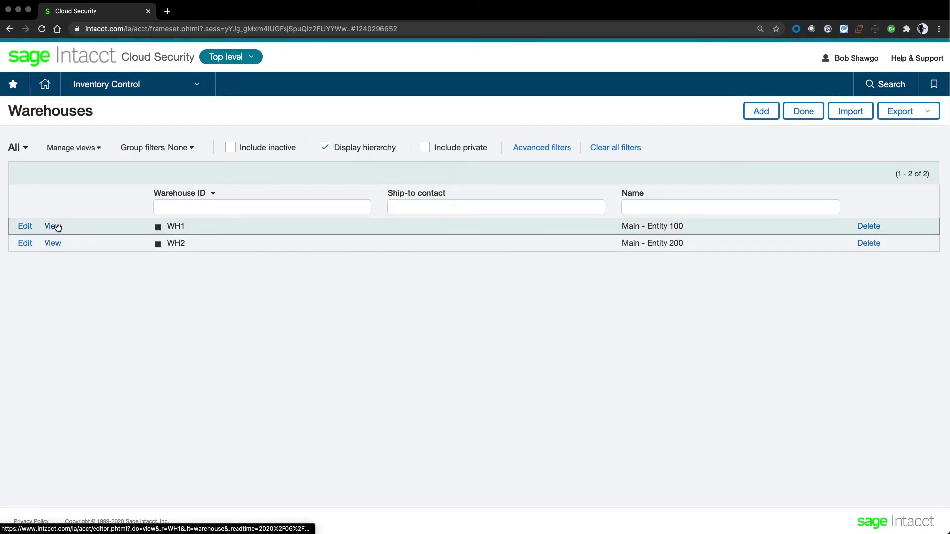
{"action": "left_click", "coordinate": [57, 228]}
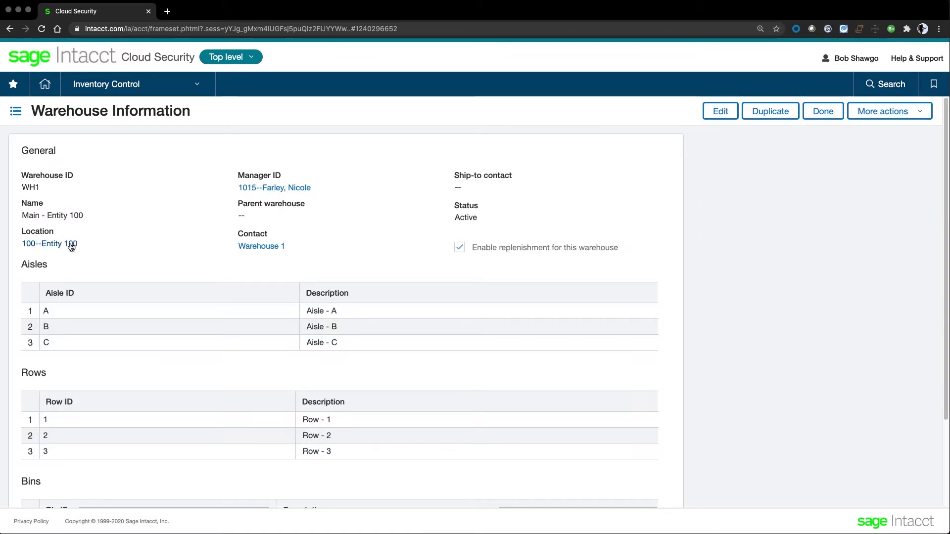
{"action": "double_click", "coordinate": [254, 203]}
{"action": "left_click", "coordinate": [215, 243]}
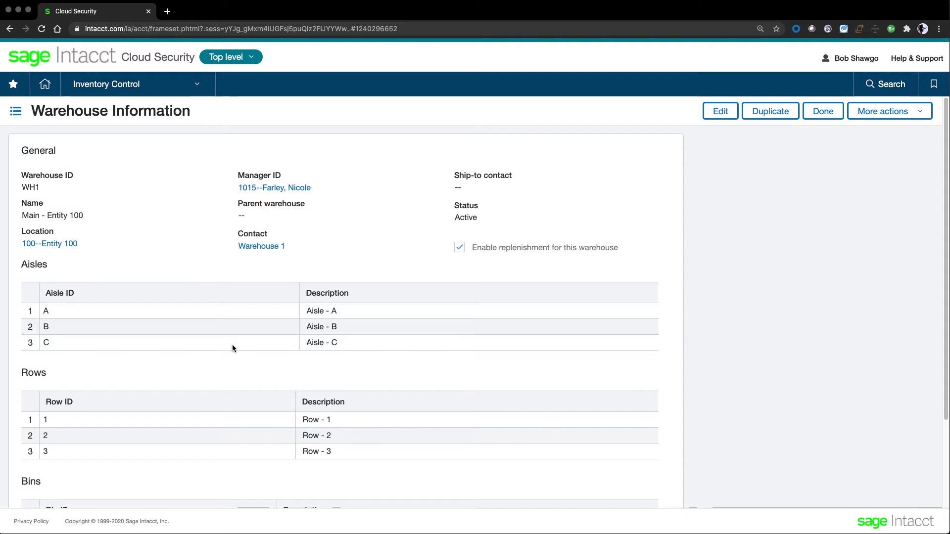
{"action": "scroll", "coordinate": [251, 405], "scroll_direction": "down", "scroll_amount": 3}
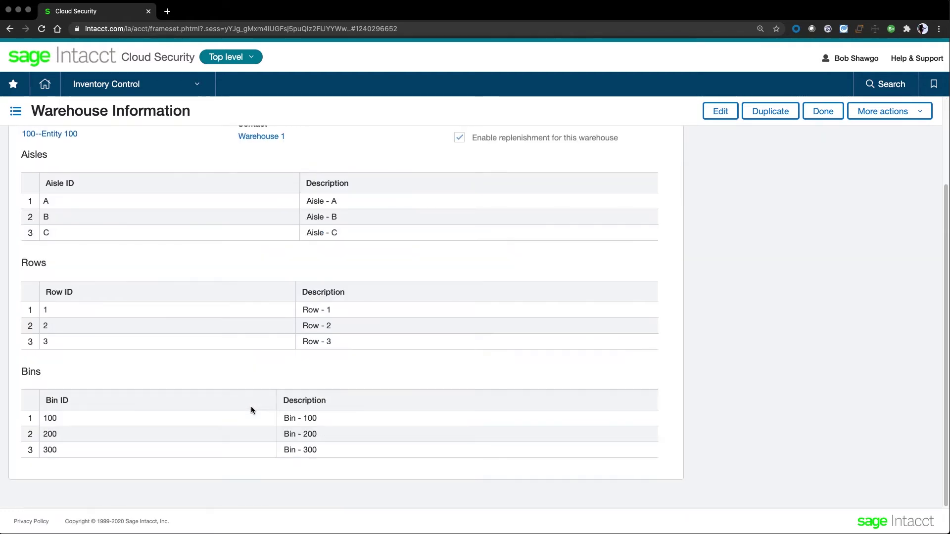
{"action": "scroll", "coordinate": [305, 259], "scroll_direction": "up", "scroll_amount": 3}
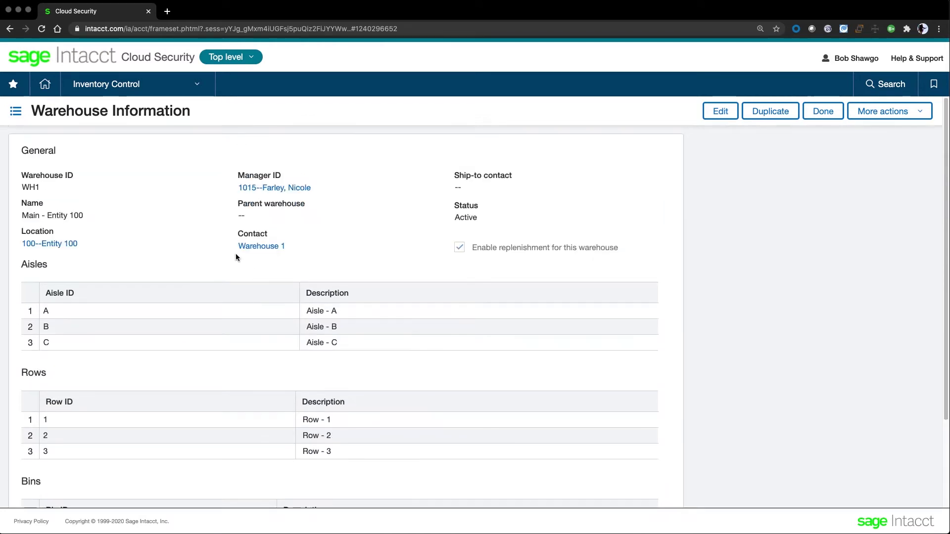
Open the Inventory Control overview and inspect the receive, transfer, ship and adjust inventory task options.
{"action": "left_click", "coordinate": [197, 85]}
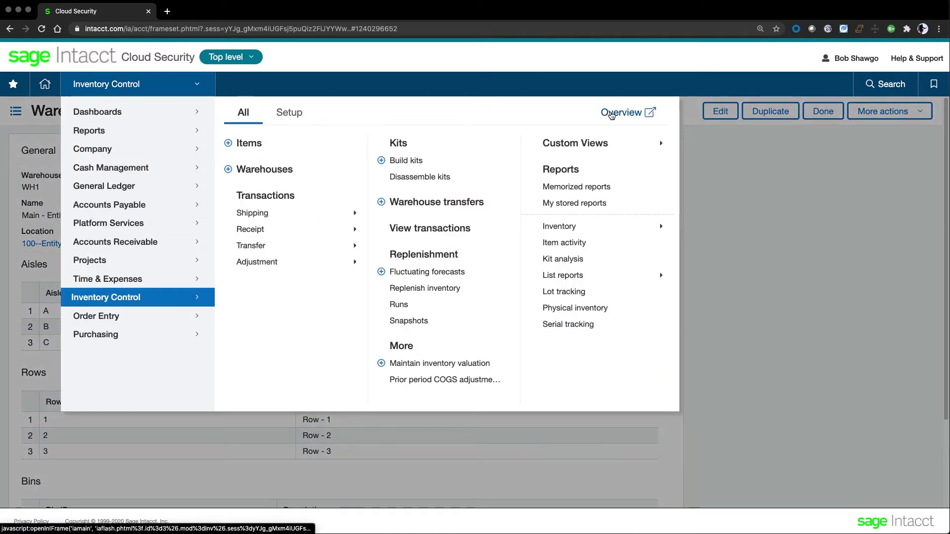
{"action": "left_click", "coordinate": [612, 113]}
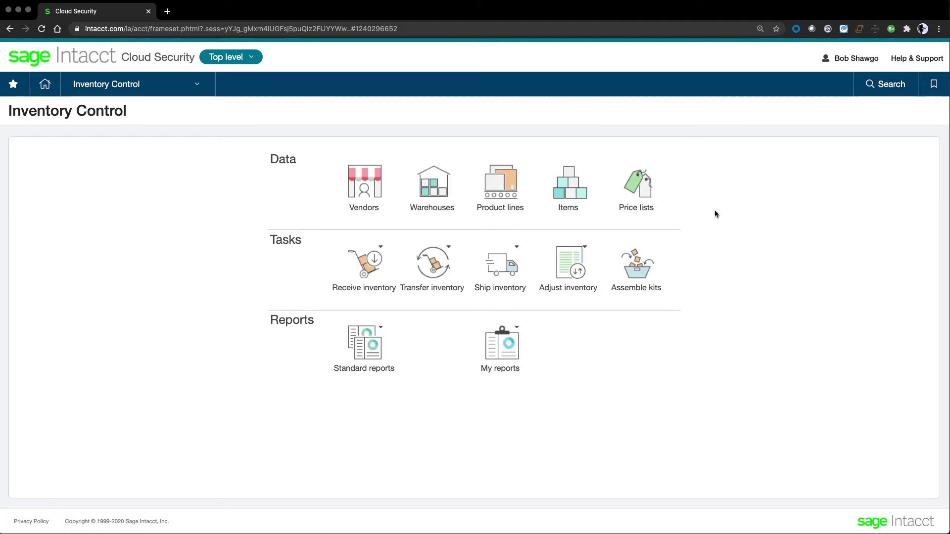
{"action": "left_click", "coordinate": [368, 274]}
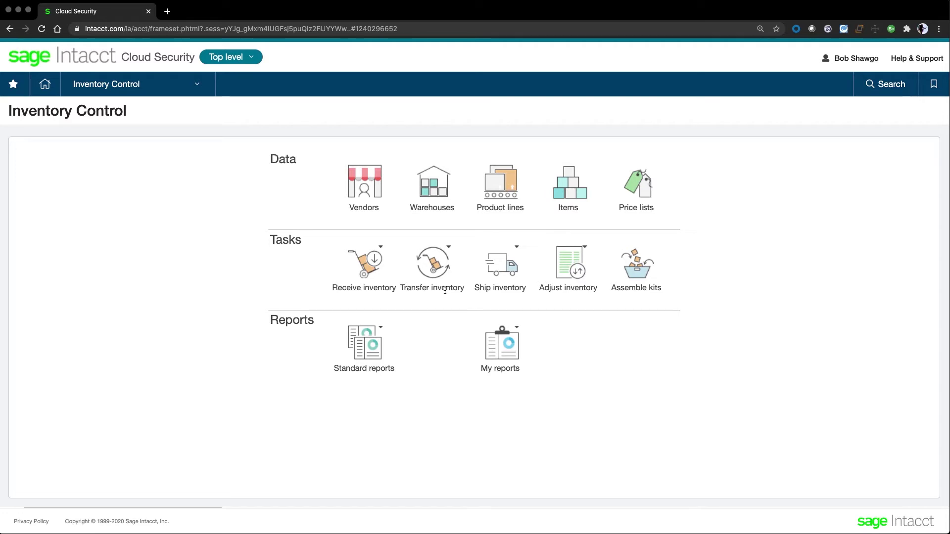
{"action": "left_click", "coordinate": [448, 260]}
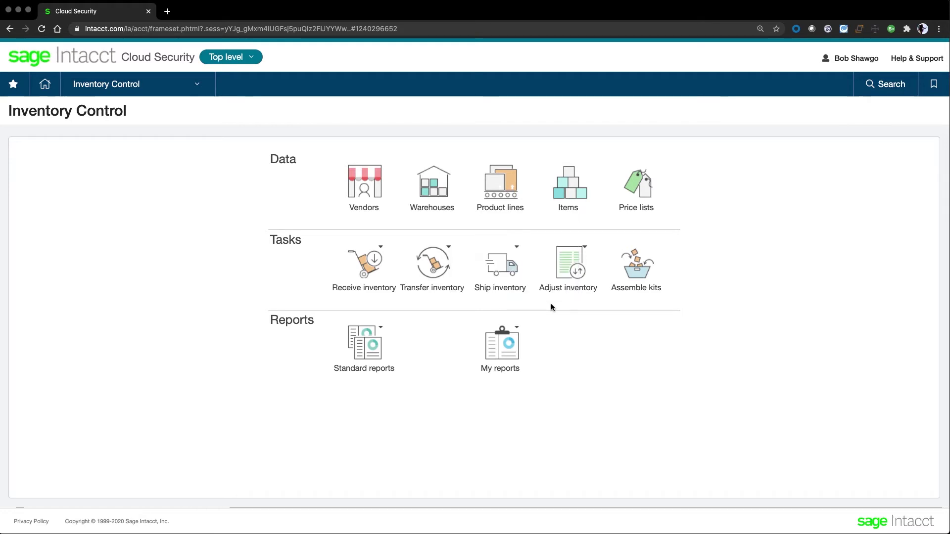
{"action": "left_click", "coordinate": [517, 250]}
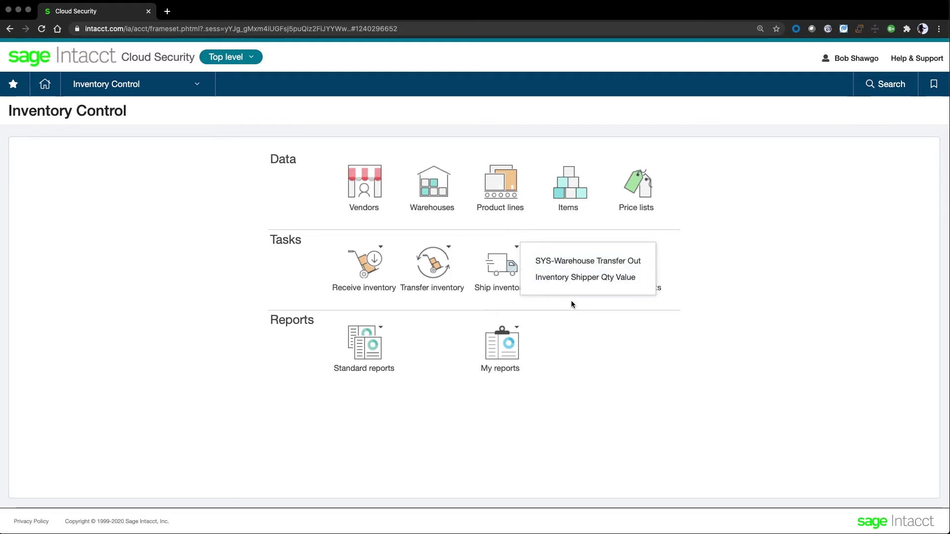
{"action": "left_click", "coordinate": [584, 249]}
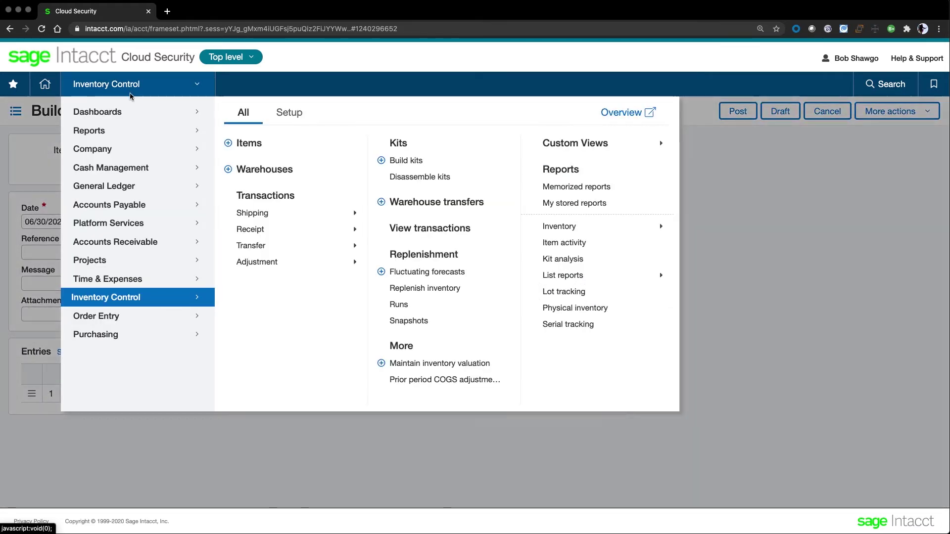
Start a new item with item type Stockable Kit and review its kit components and warehouse sections.
{"action": "left_click", "coordinate": [242, 139]}
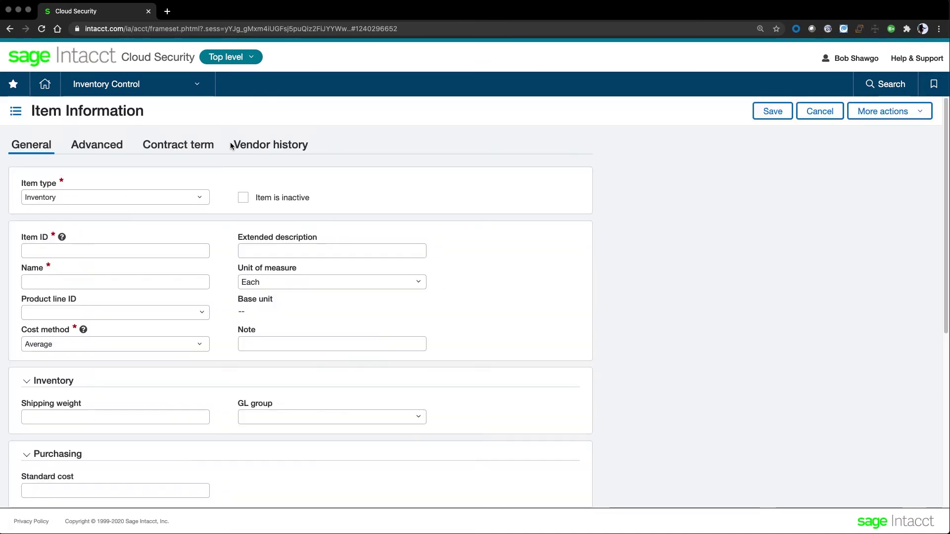
{"action": "left_click", "coordinate": [130, 197]}
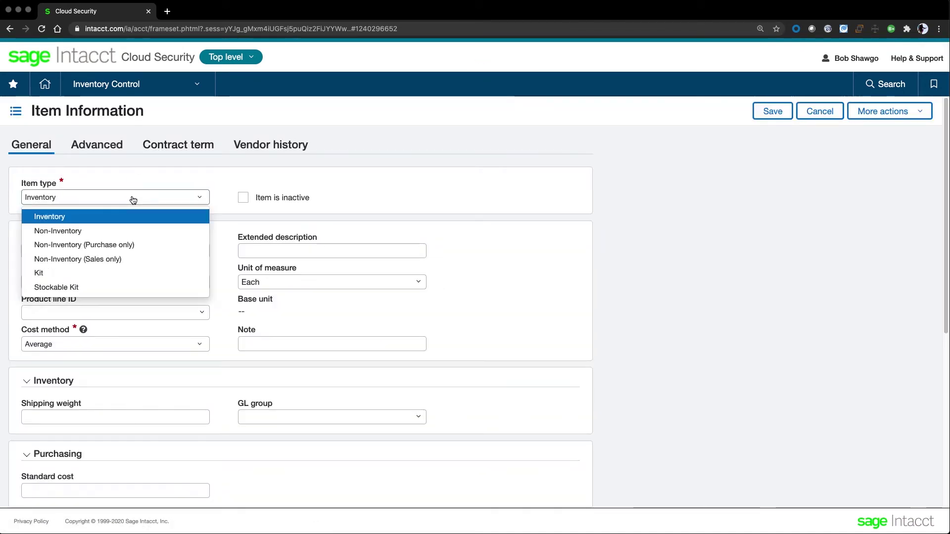
{"action": "left_click", "coordinate": [78, 287]}
{"action": "left_click", "coordinate": [560, 105]}
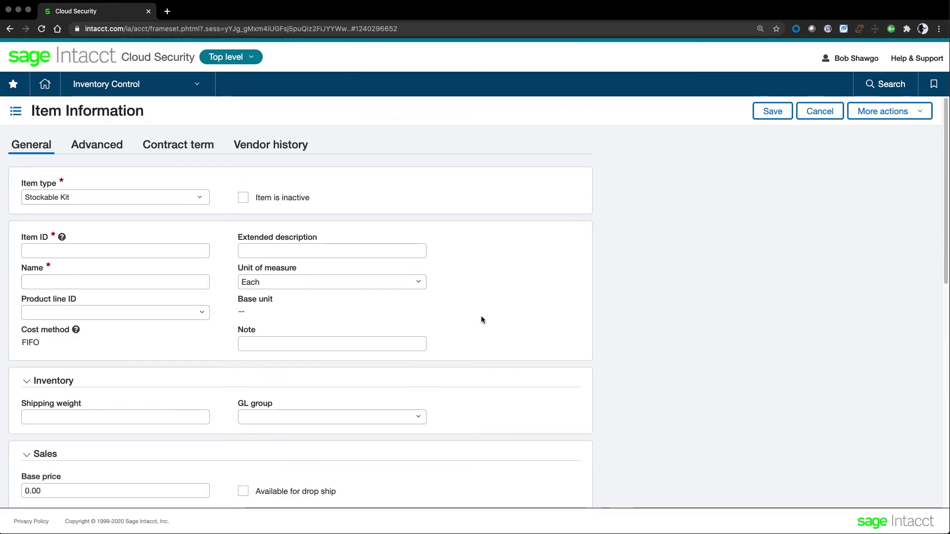
{"action": "scroll", "coordinate": [481, 317], "scroll_direction": "down", "scroll_amount": 2}
{"action": "scroll", "coordinate": [481, 322], "scroll_direction": "down", "scroll_amount": 6}
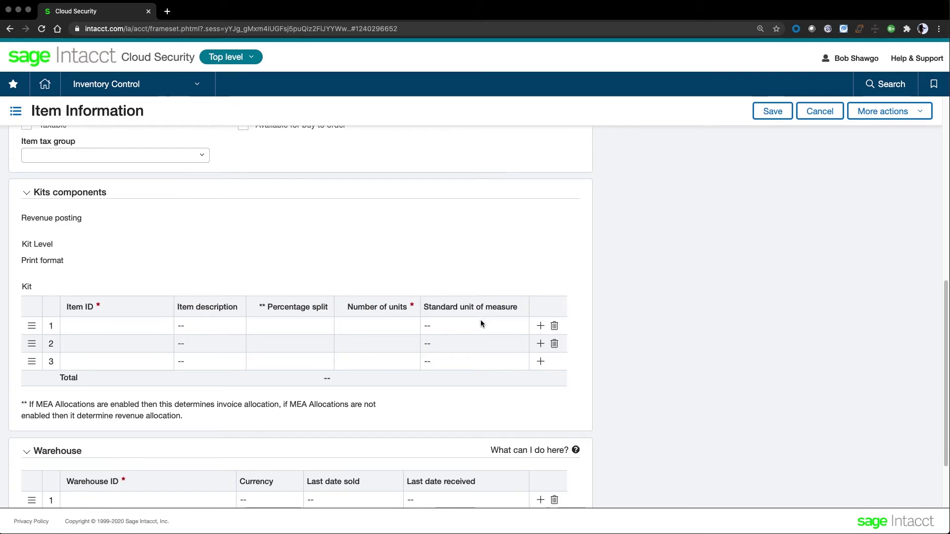
{"action": "scroll", "coordinate": [481, 323], "scroll_direction": "down", "scroll_amount": 2}
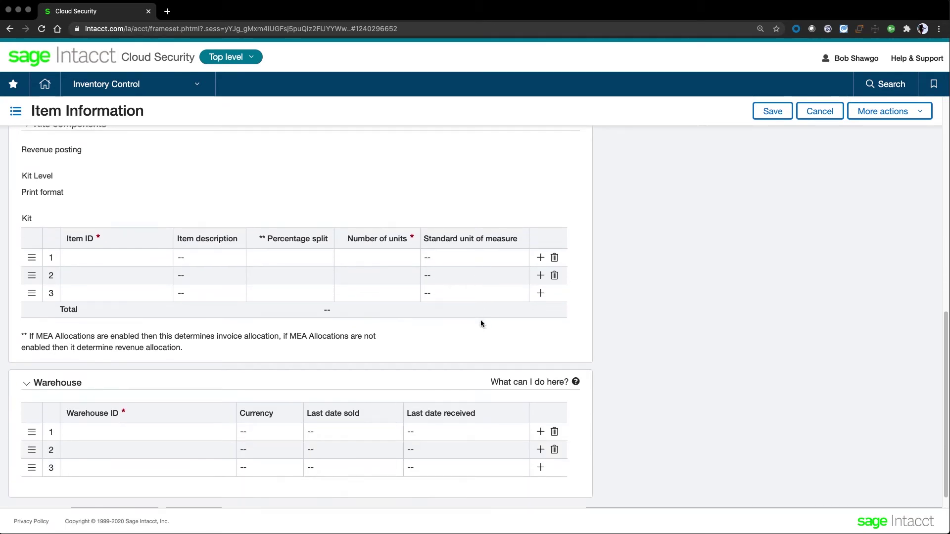
{"action": "scroll", "coordinate": [481, 324], "scroll_direction": "down", "scroll_amount": 1}
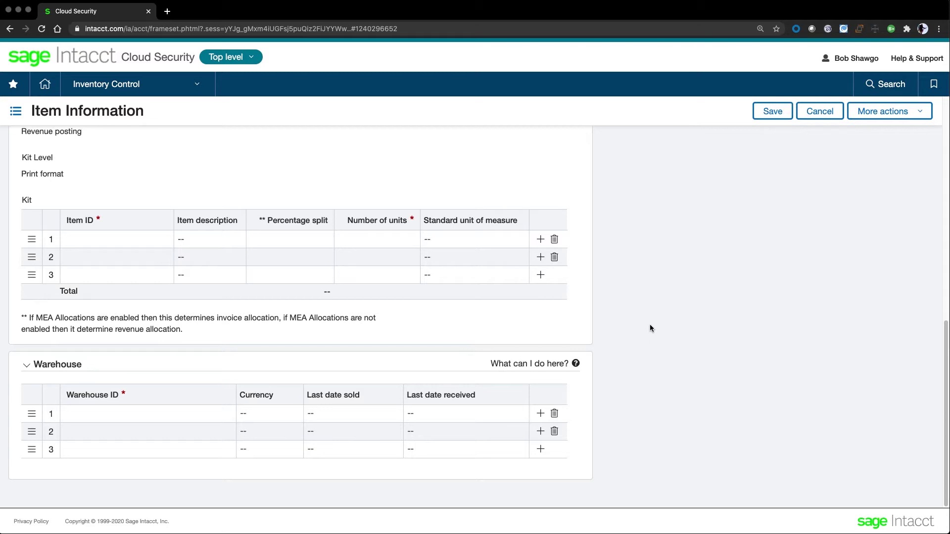
{"action": "scroll", "coordinate": [650, 327], "scroll_direction": "up", "scroll_amount": 15}
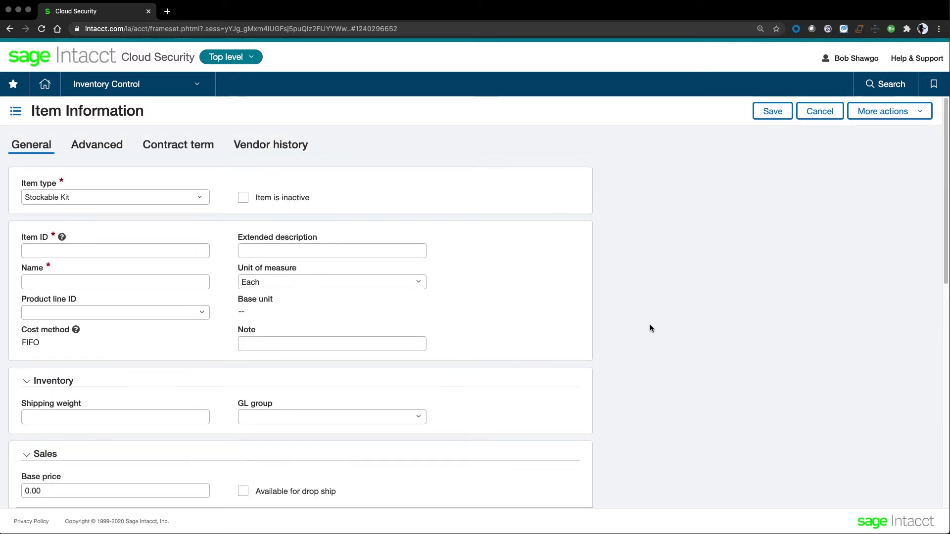
Set the new item's type to Kit and review the rest of its general information.
{"action": "left_click", "coordinate": [200, 198]}
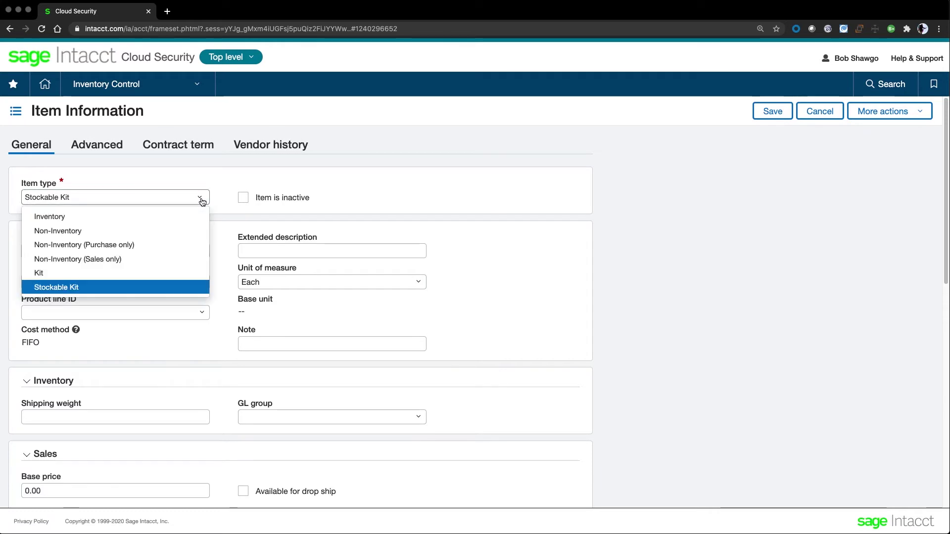
{"action": "left_click", "coordinate": [61, 272]}
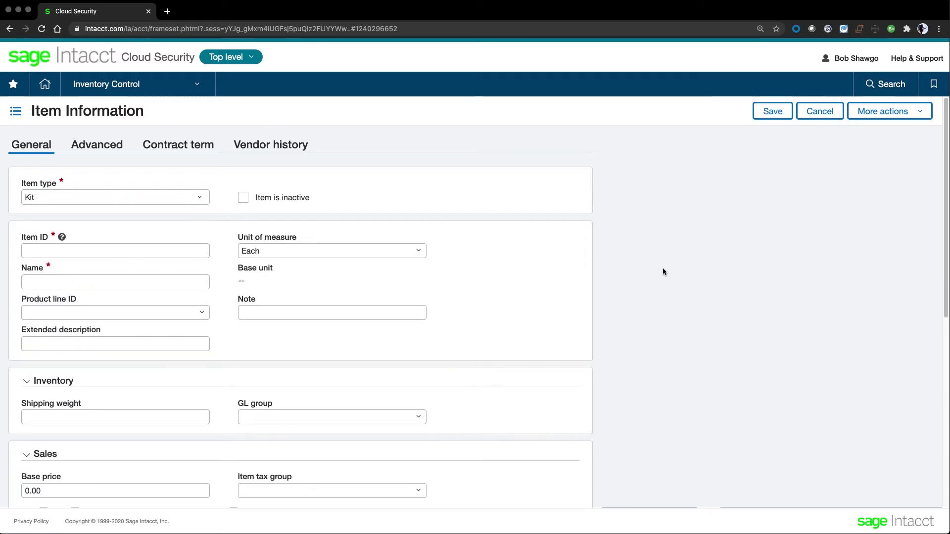
{"action": "scroll", "coordinate": [663, 270], "scroll_direction": "down", "scroll_amount": 1}
{"action": "scroll", "coordinate": [663, 272], "scroll_direction": "down", "scroll_amount": 10}
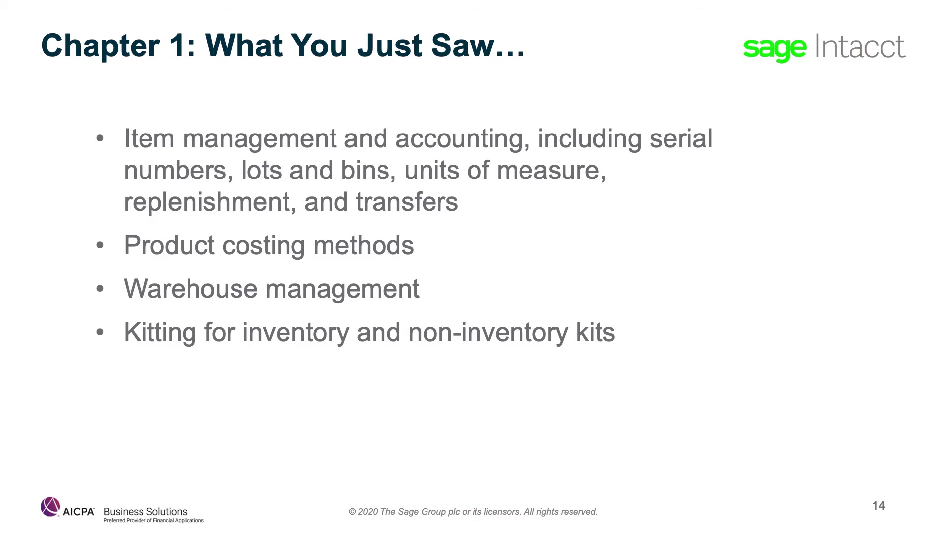
{"action": "key", "text": "Right"}
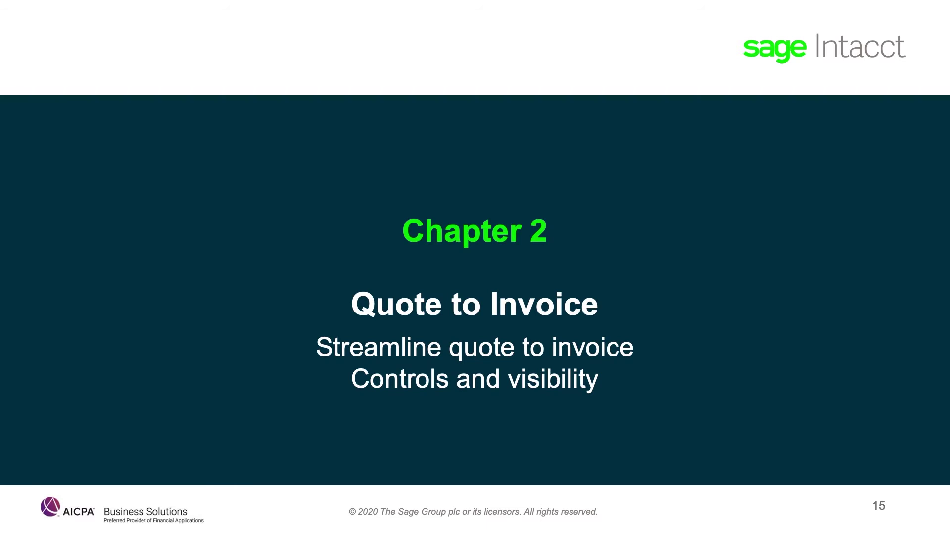